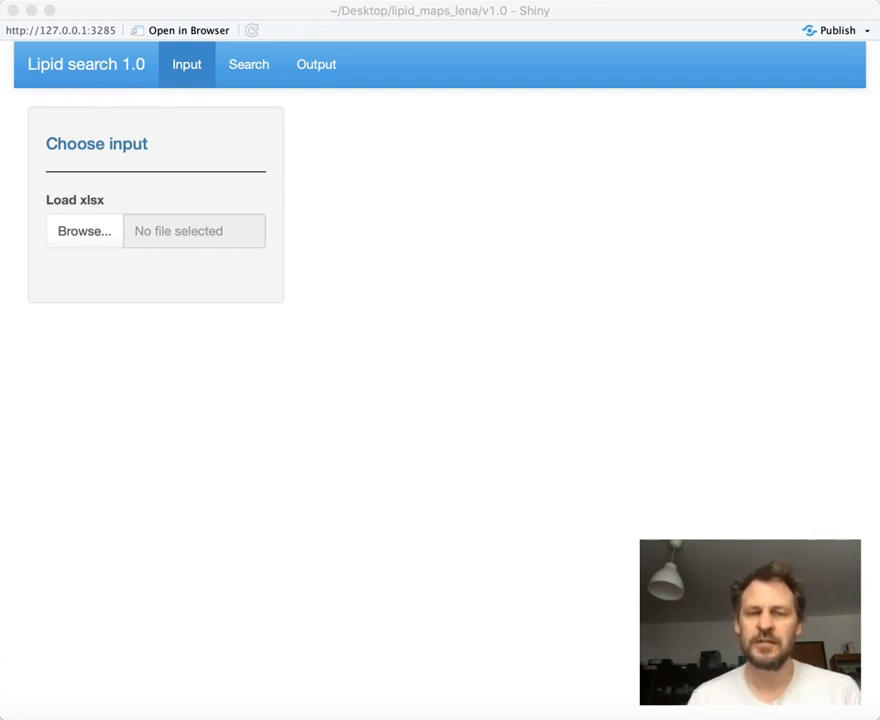
Load the file 190923_poslipidomics_myanalysis_2.xlsx as the input data
left_click(80, 235)
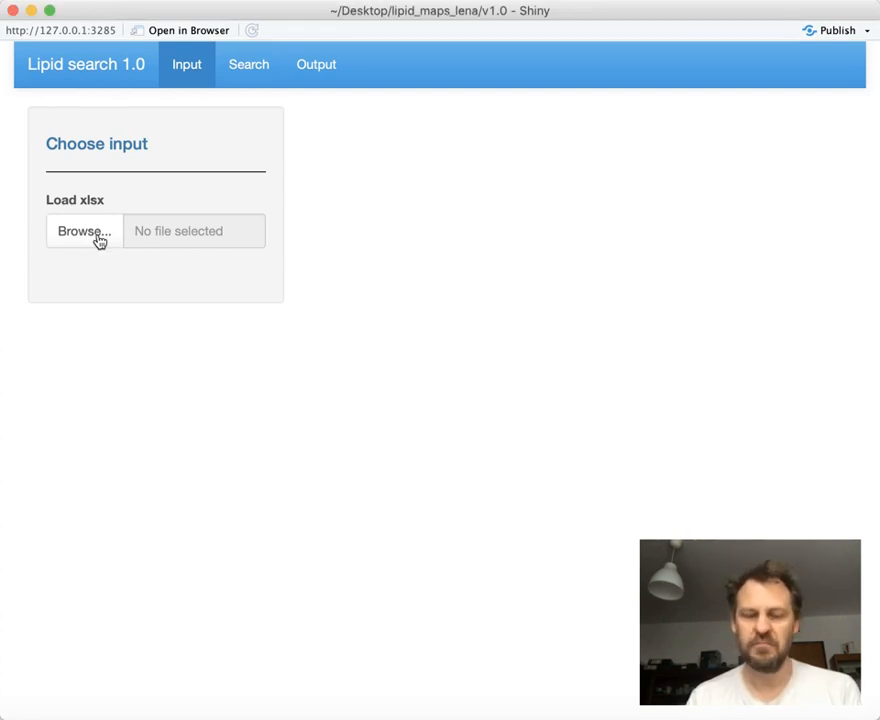
left_click(99, 242)
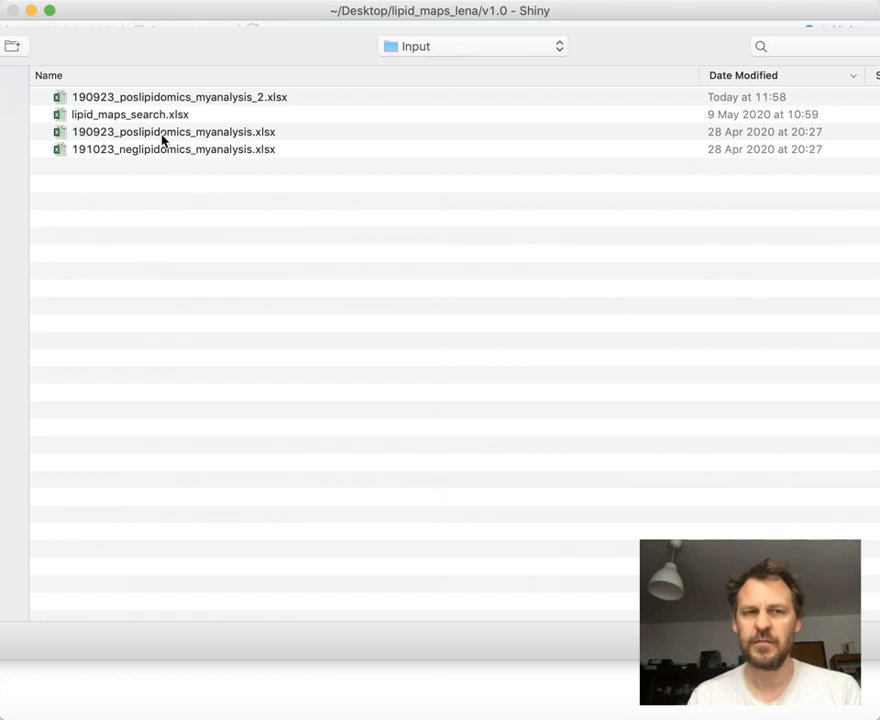
left_click(187, 100)
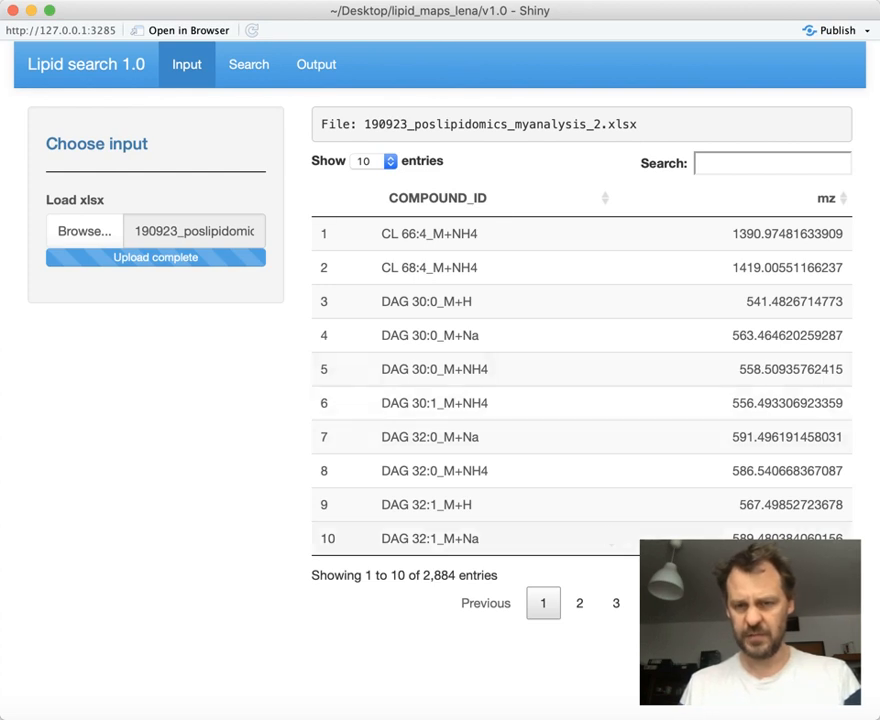
Check the last page of the loaded compound table, return to its first page, and open the search settings
left_click(771, 603)
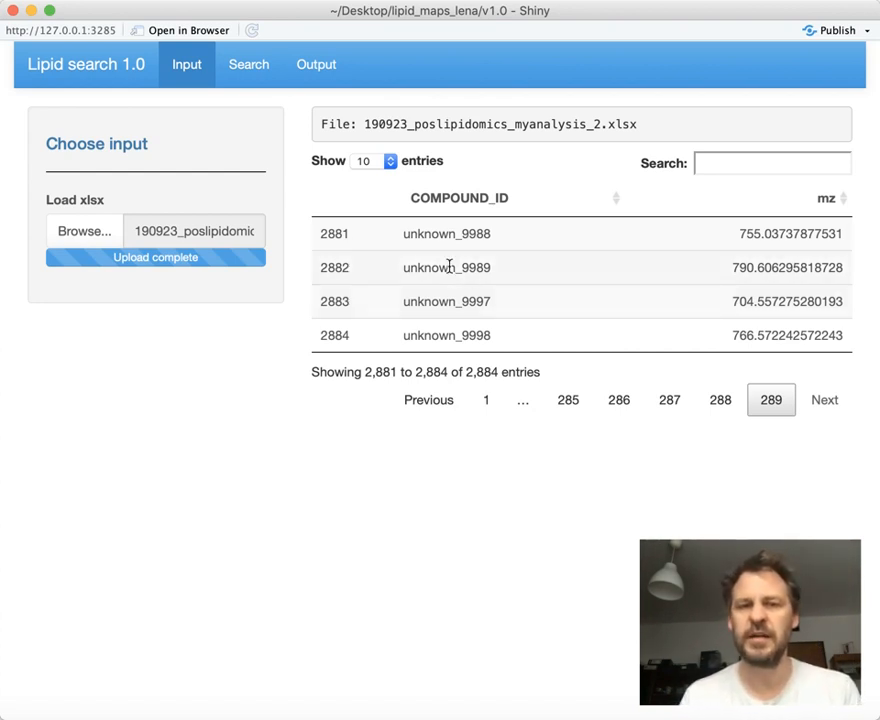
left_click(487, 402)
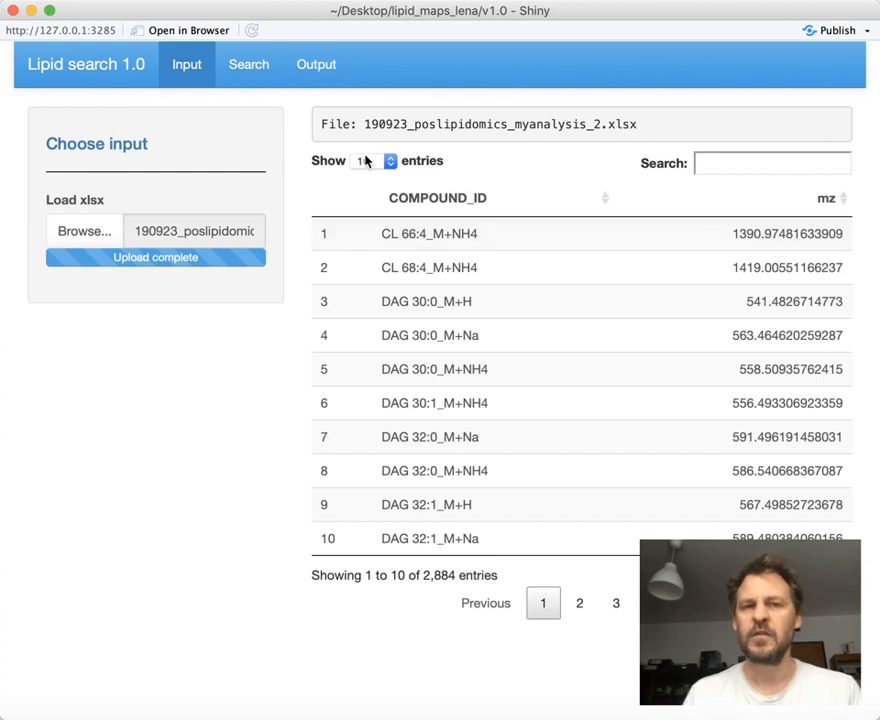
left_click(252, 68)
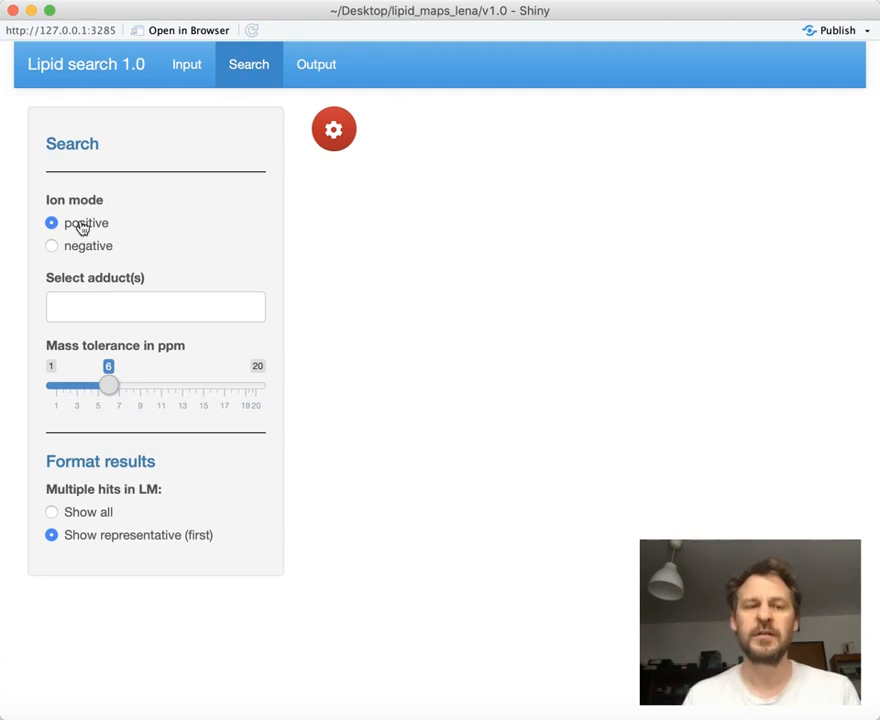
Select the M+H and M+NH4 adducts for positive ion mode
left_click(81, 304)
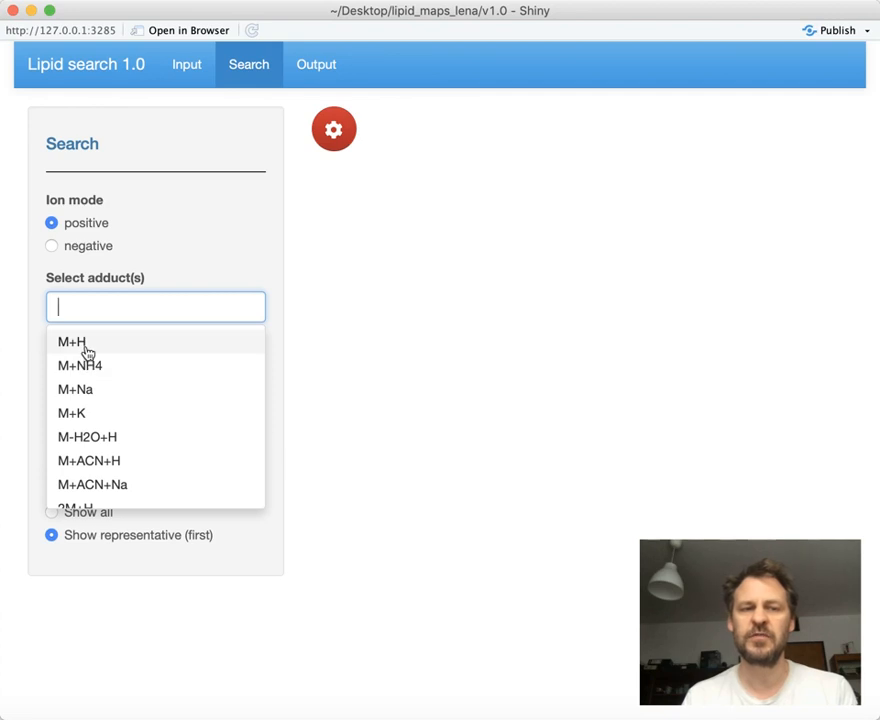
left_click(85, 344)
left_click(90, 351)
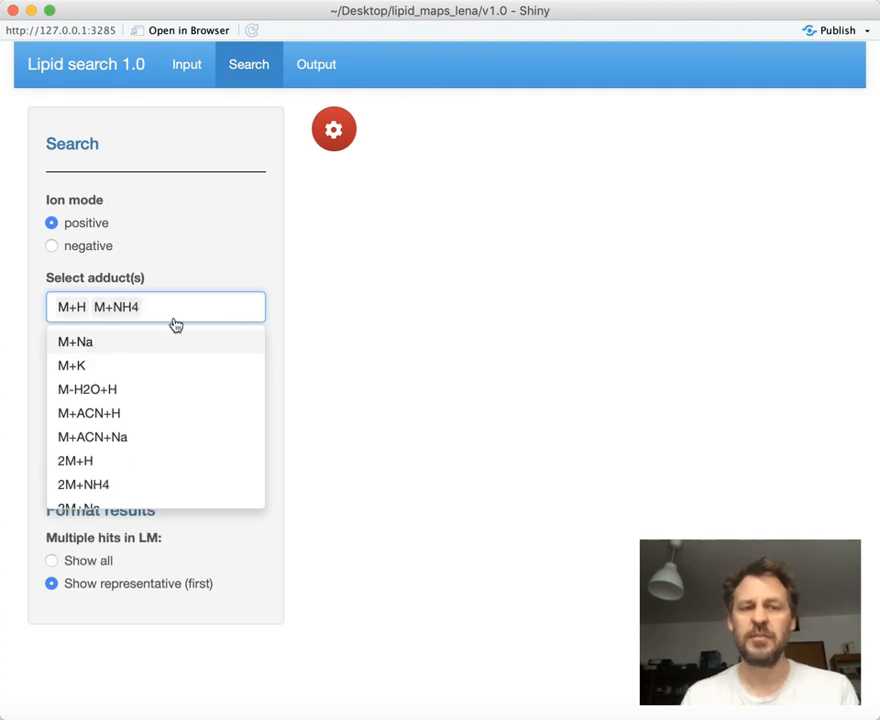
left_click(352, 375)
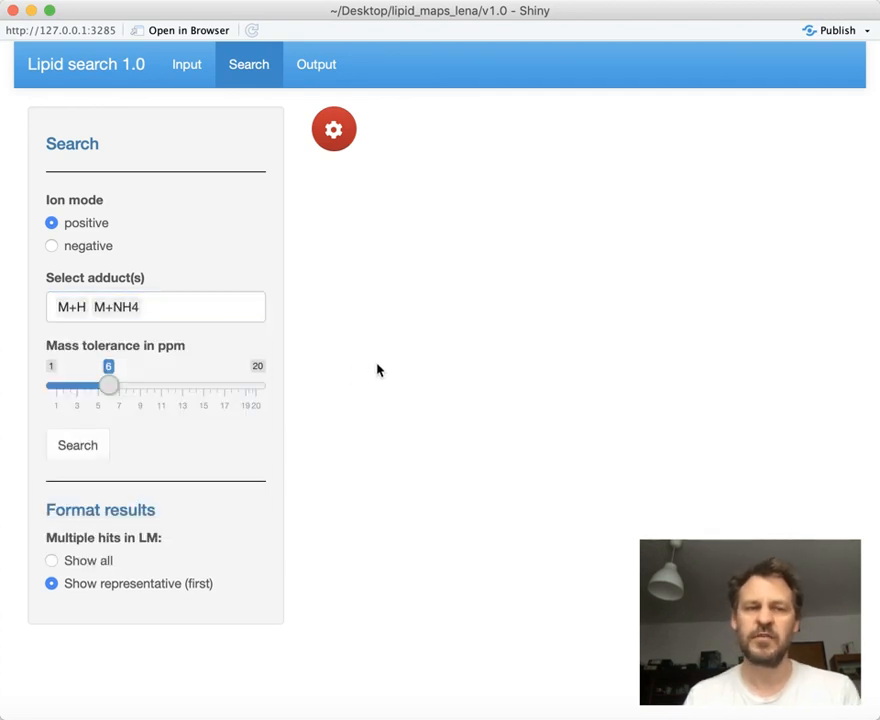
View the adducts offered for negative ion mode and switch back to positive mode
left_click(52, 247)
left_click(80, 316)
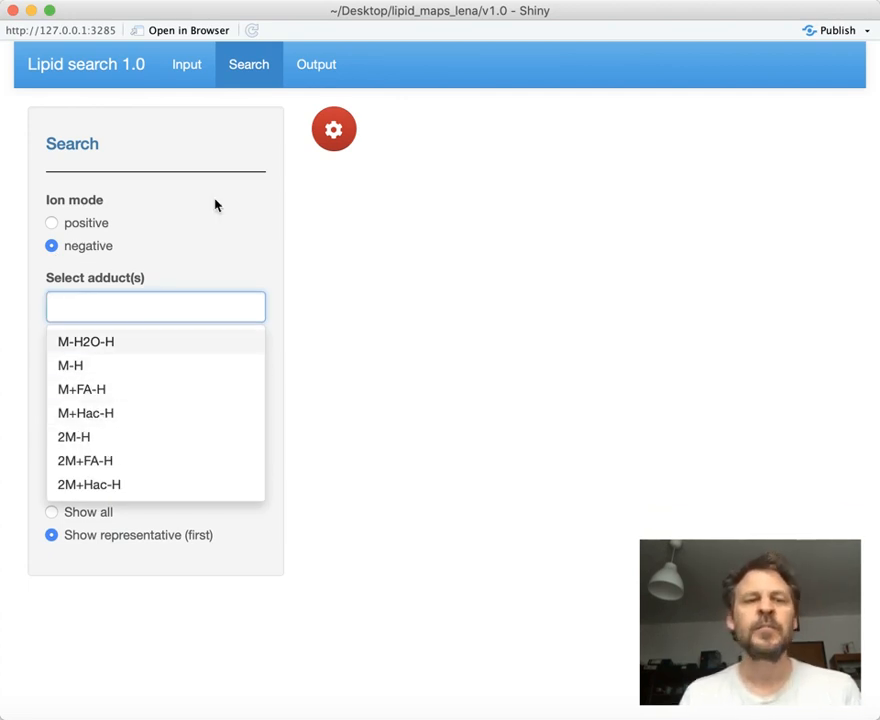
left_click(52, 226)
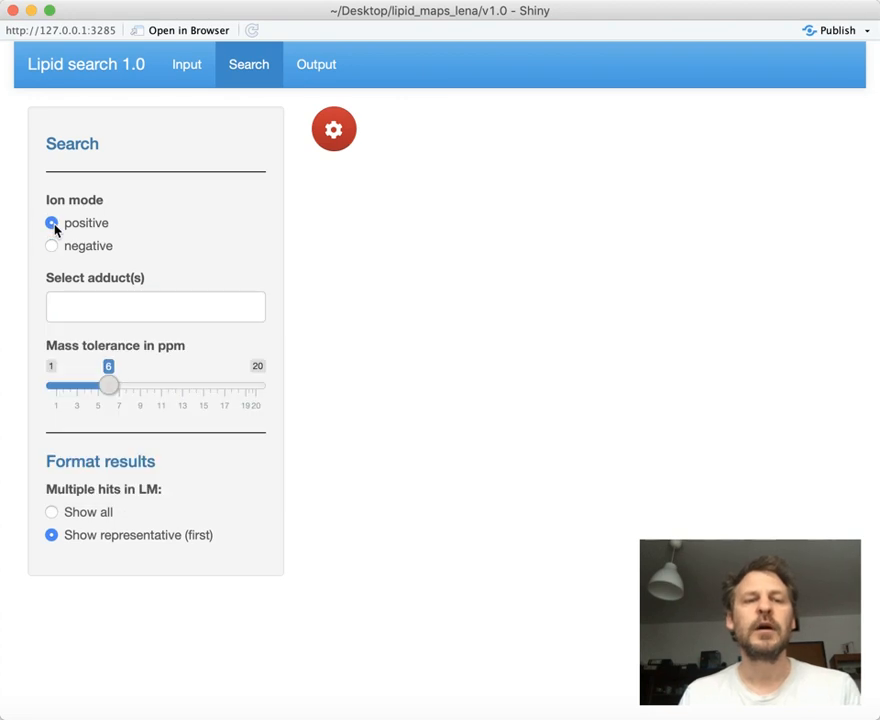
Select all twelve available adducts for positive ion mode, from M+H through 2M+ACN+Na, including 2M+NH4
left_click(91, 312)
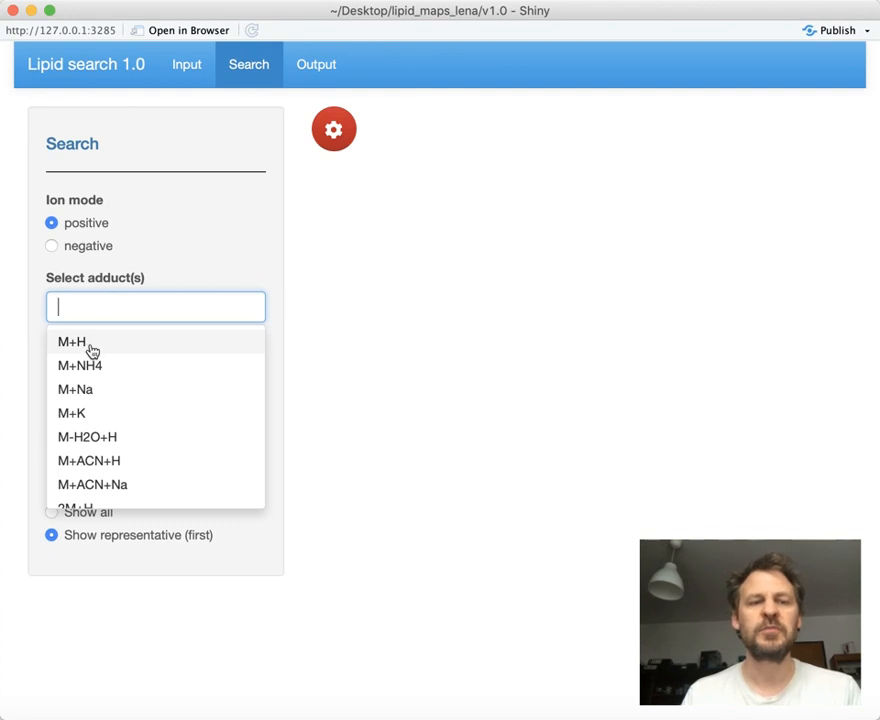
left_click(90, 350)
left_click(88, 349)
left_click(88, 364)
left_click(88, 365)
left_click(88, 365)
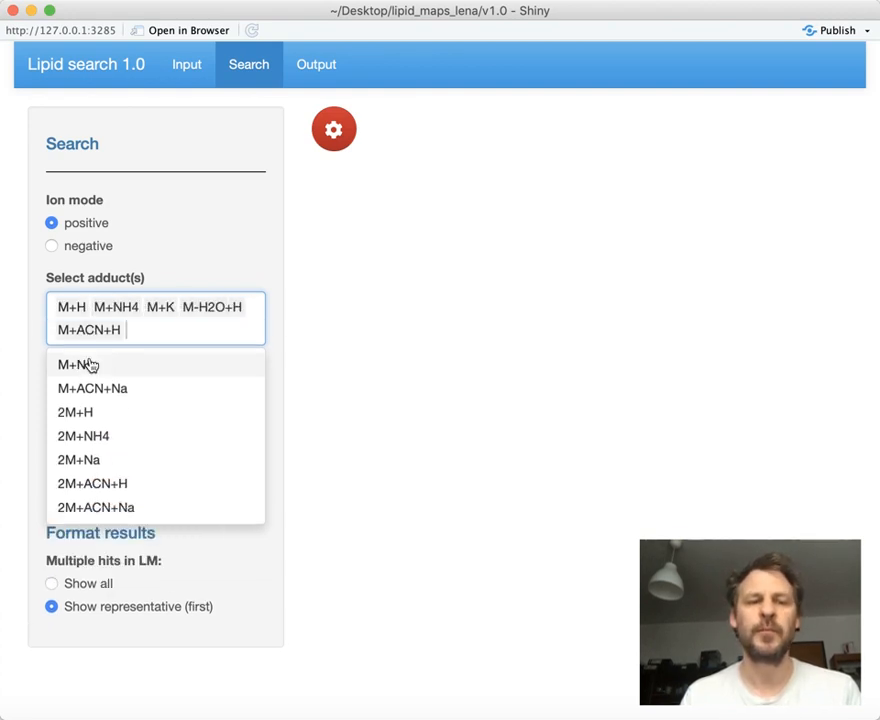
left_click(90, 372)
left_click(90, 370)
left_click(88, 378)
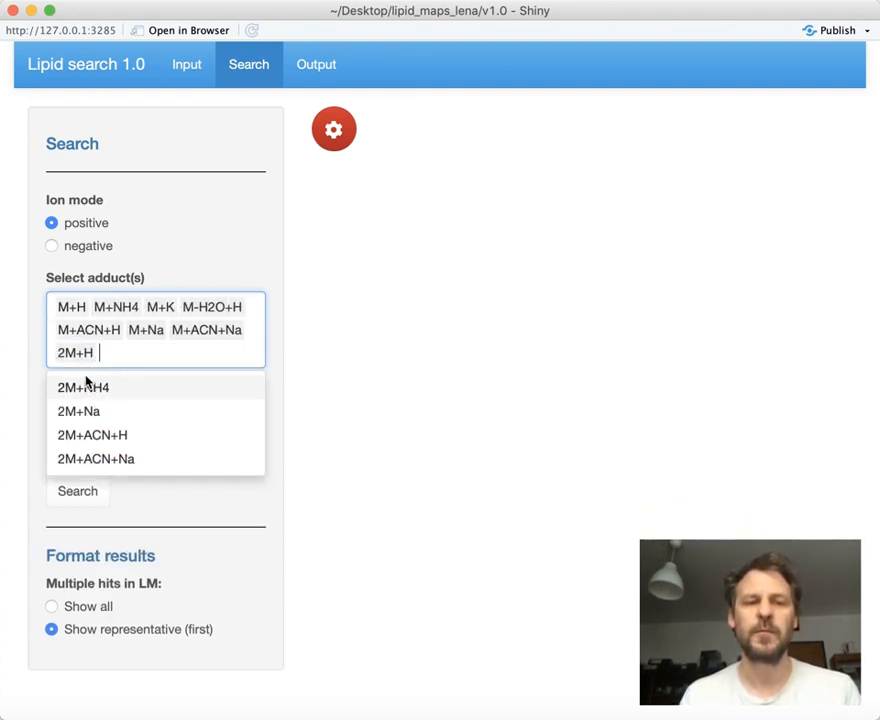
left_click(92, 411)
left_click(92, 411)
left_click(88, 411)
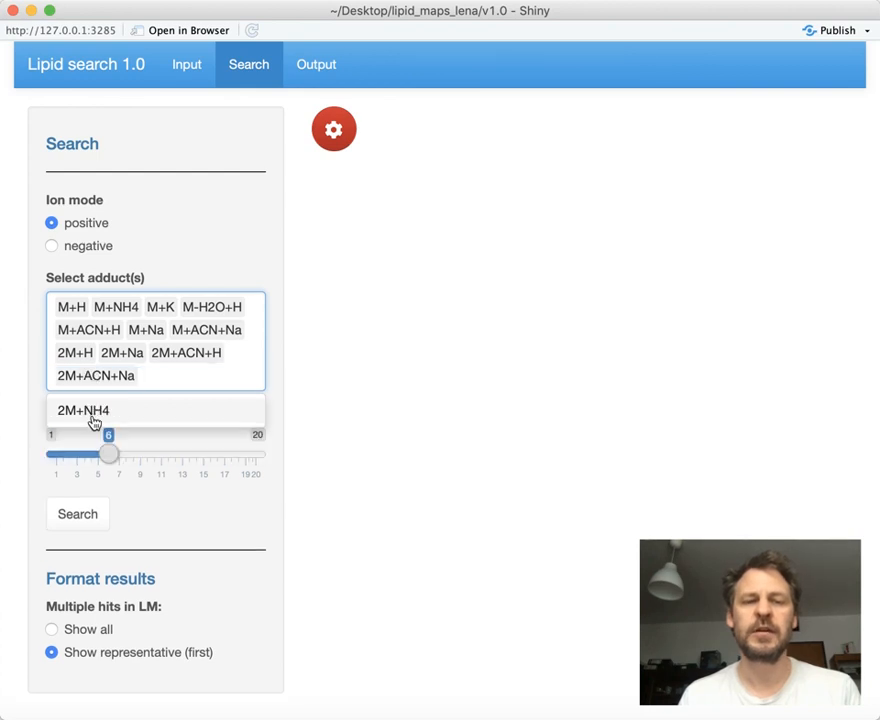
left_click(92, 416)
left_click(380, 344)
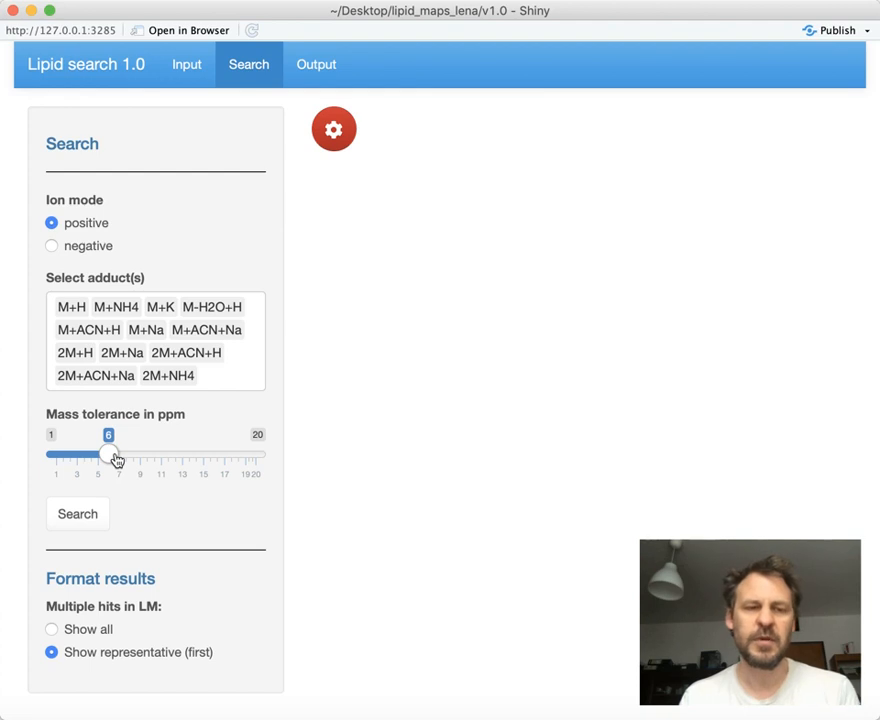
Run the lipid search with a mass tolerance of 5 ppm and look over the results table
left_click_drag(116, 459, 107, 457)
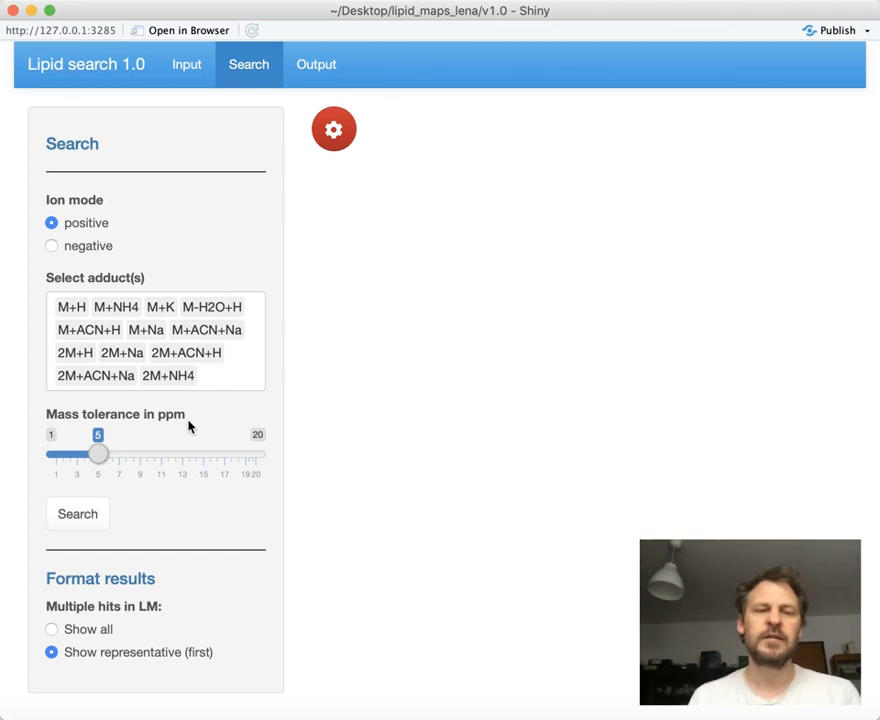
left_click(88, 520)
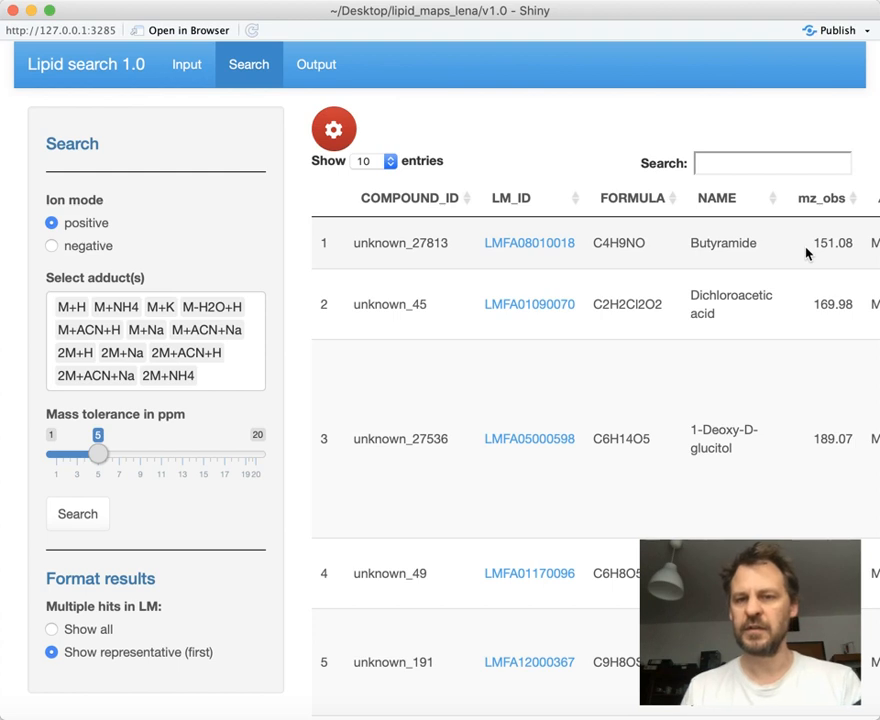
scroll(806, 253, "right", 3)
scroll(806, 253, "left", 3)
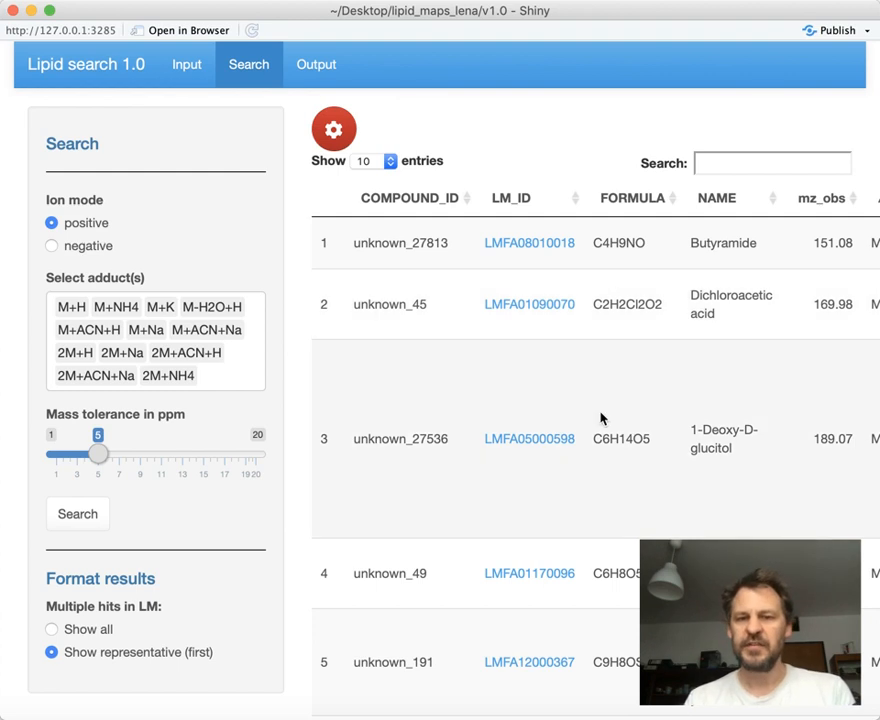
scroll(601, 418, "down", 5)
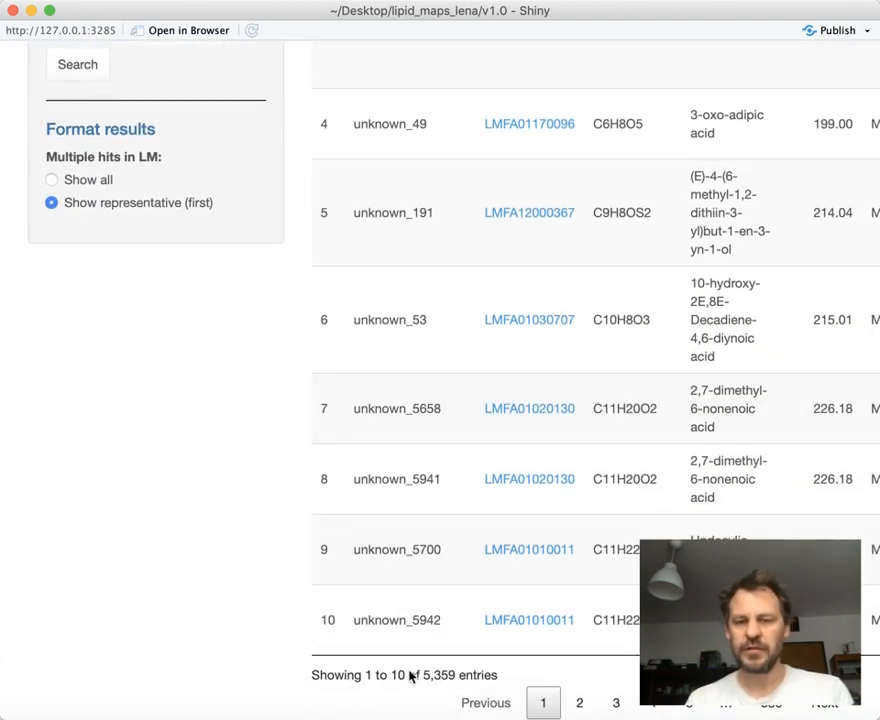
scroll(531, 437, "up", 1)
scroll(531, 437, "up", 5)
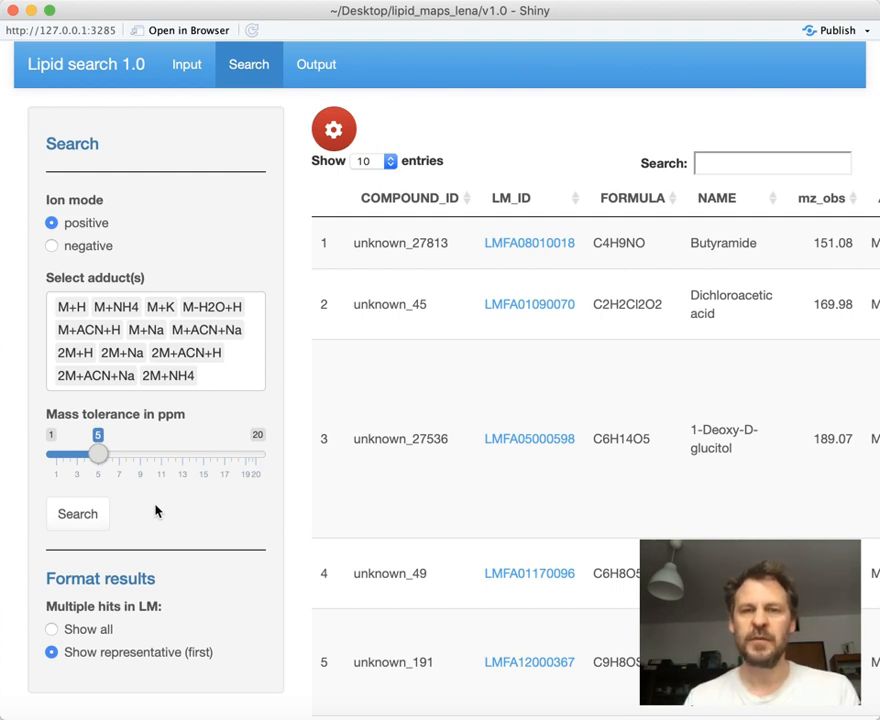
Hide the PUBCHEM_CID, EXACT_MASS, SYNONYMS, MAIN_CLASS, CATEGORY, SYSTEMATIC_NAME, N_LM_IDs and mz_target columns in the results table
left_click(341, 142)
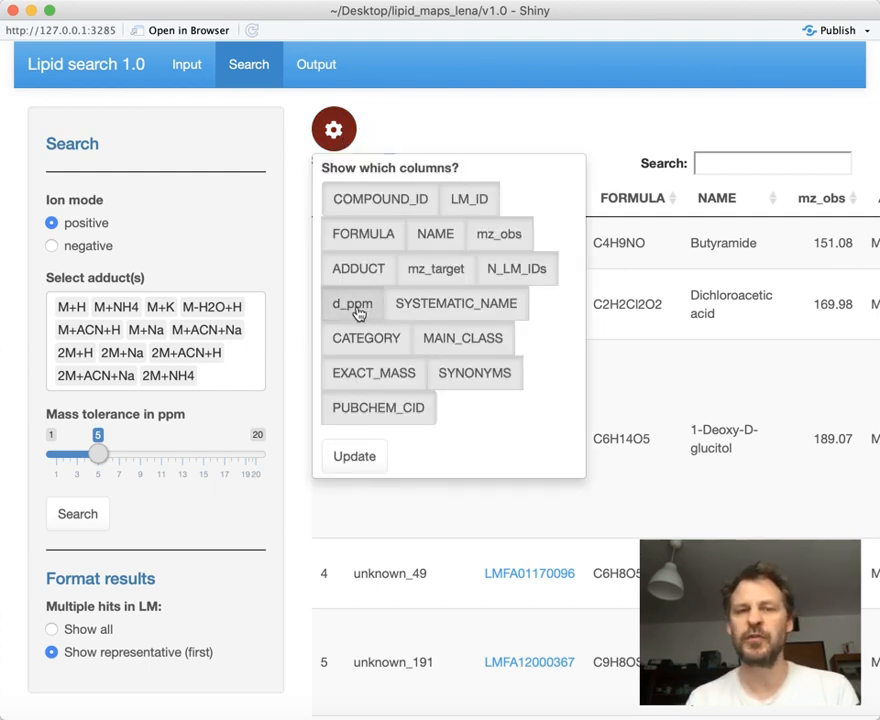
left_click(384, 411)
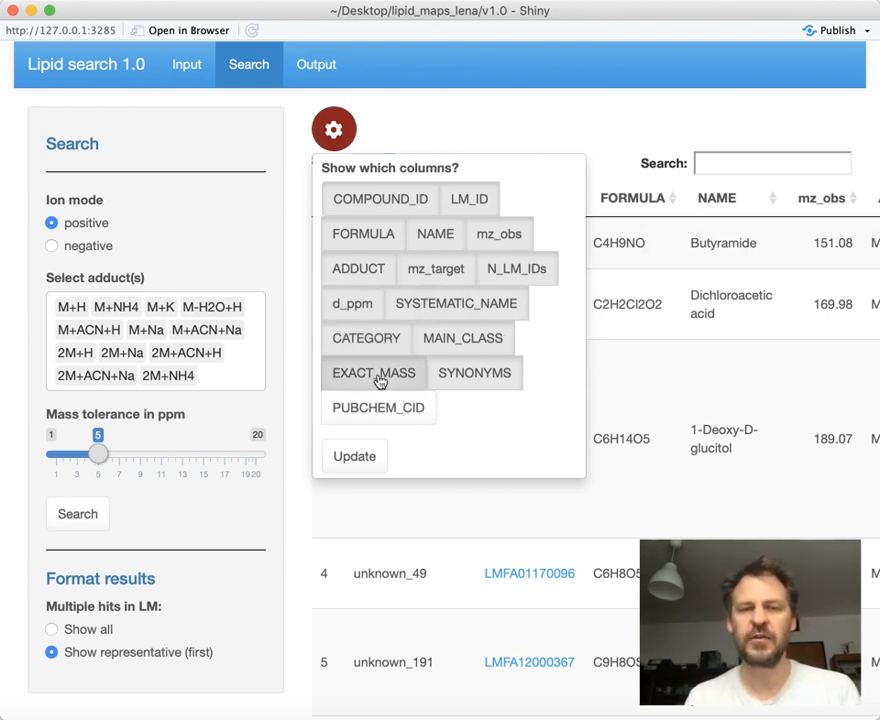
left_click(406, 376)
left_click(472, 374)
left_click(468, 343)
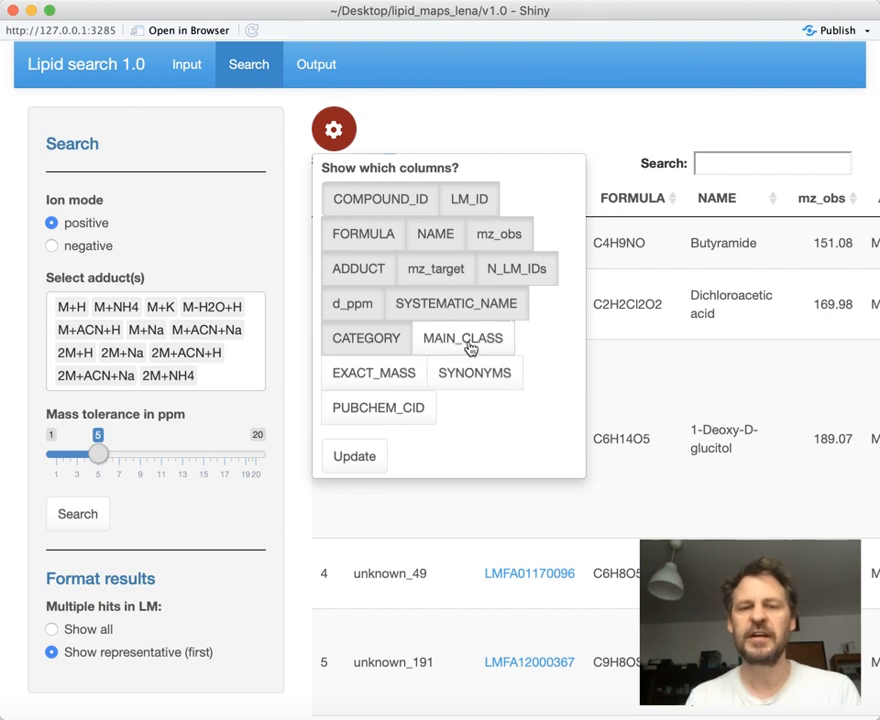
left_click(379, 342)
left_click(445, 306)
left_click(512, 270)
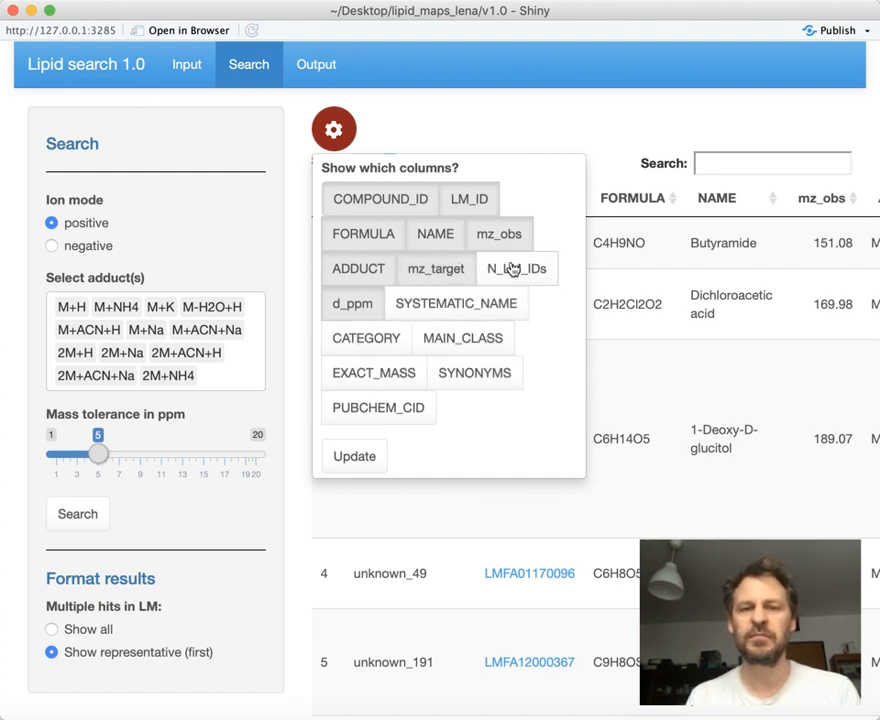
left_click(430, 269)
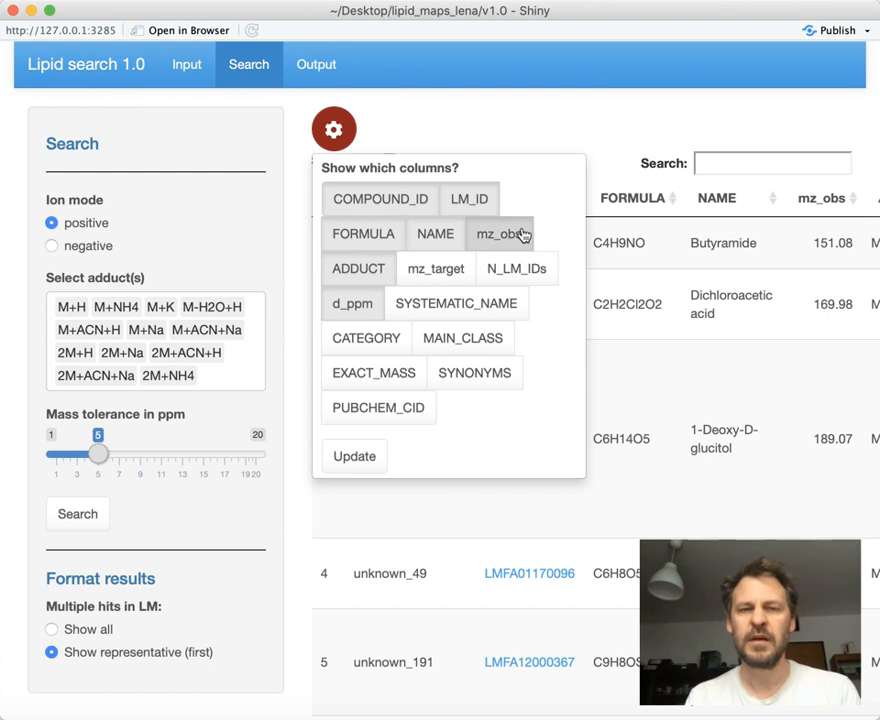
left_click(364, 467)
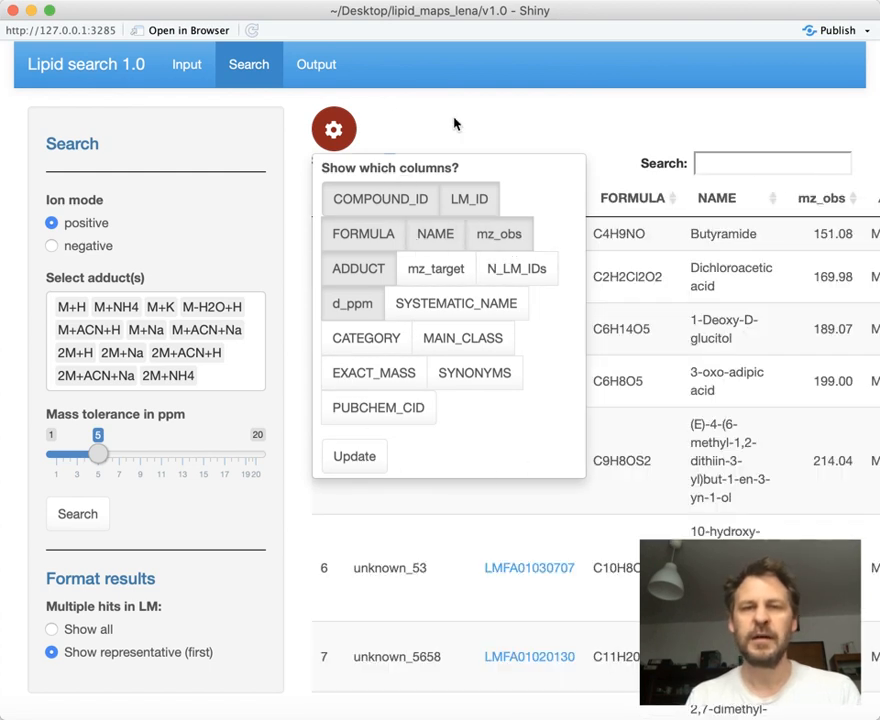
left_click(336, 130)
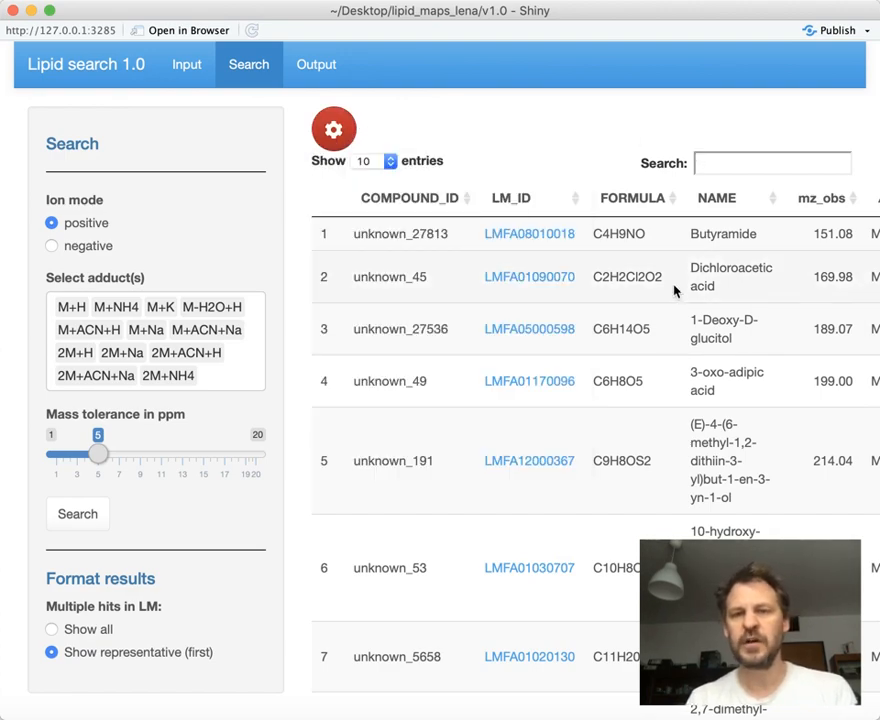
Also hide the NAME, mz_obs and ADDUCT columns, leaving COMPOUND_ID, LM_ID, FORMULA and d_ppm in the results table
scroll(648, 293, "right", 3)
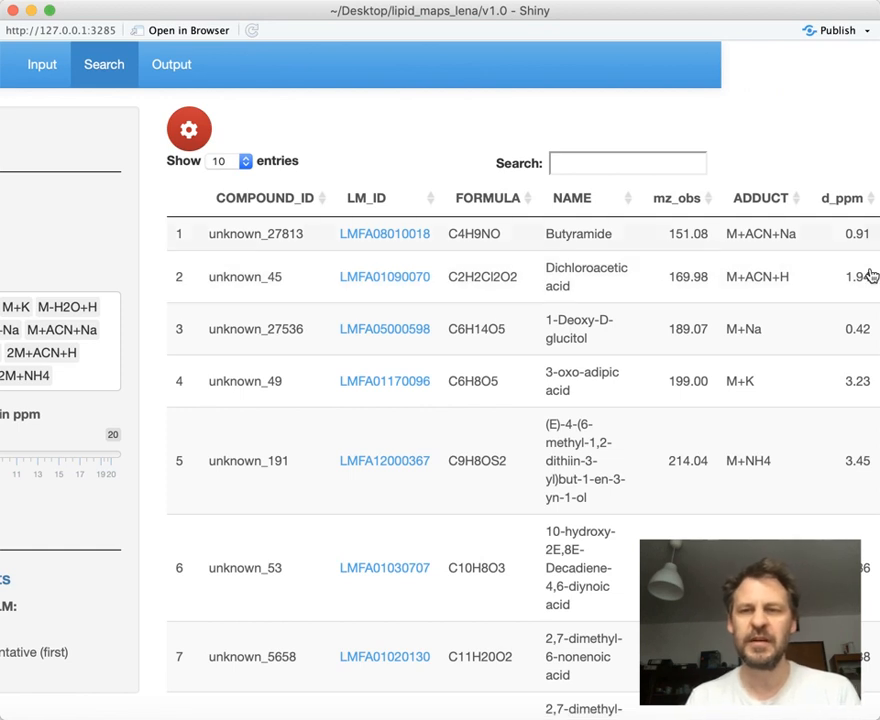
scroll(328, 178, "left", 2)
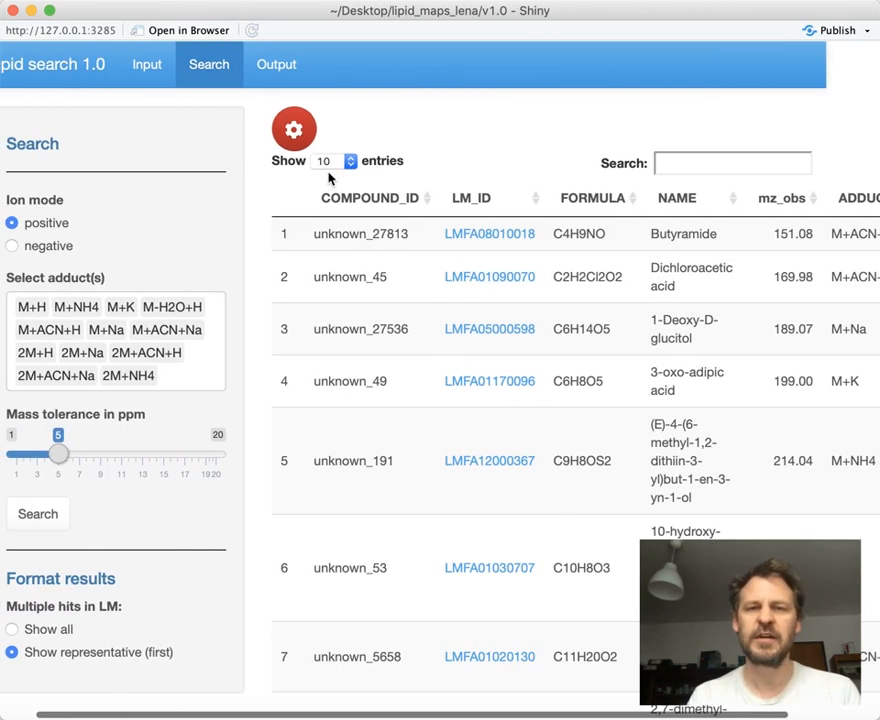
left_click(294, 130)
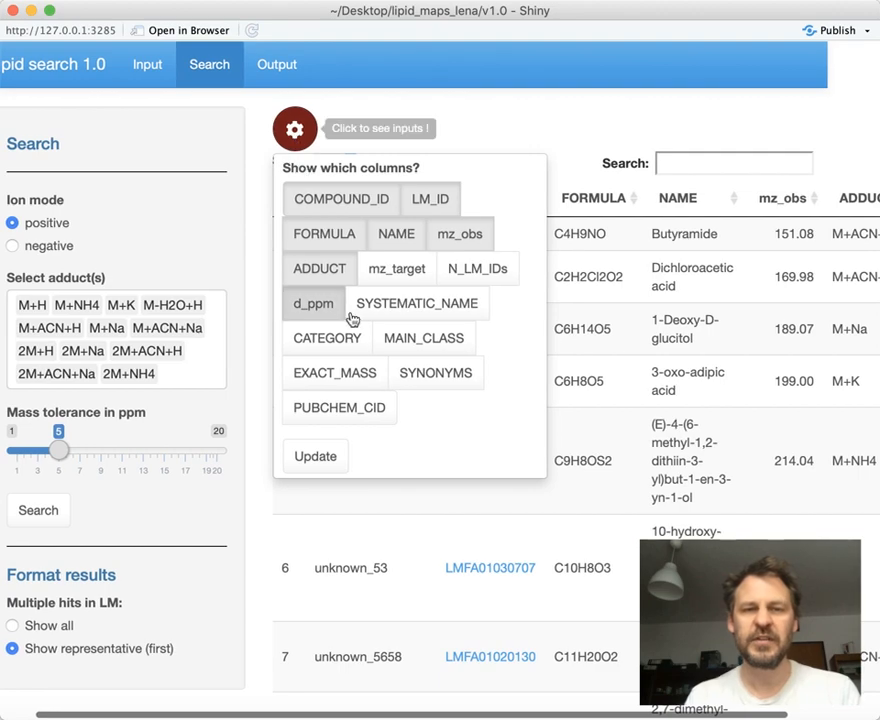
left_click(408, 246)
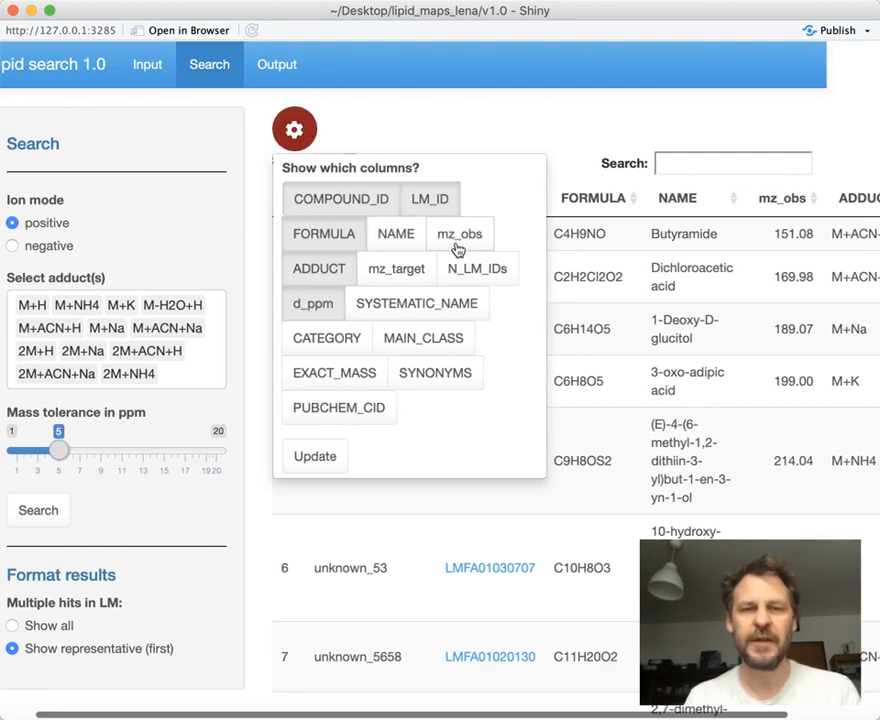
left_click(452, 249)
left_click(343, 272)
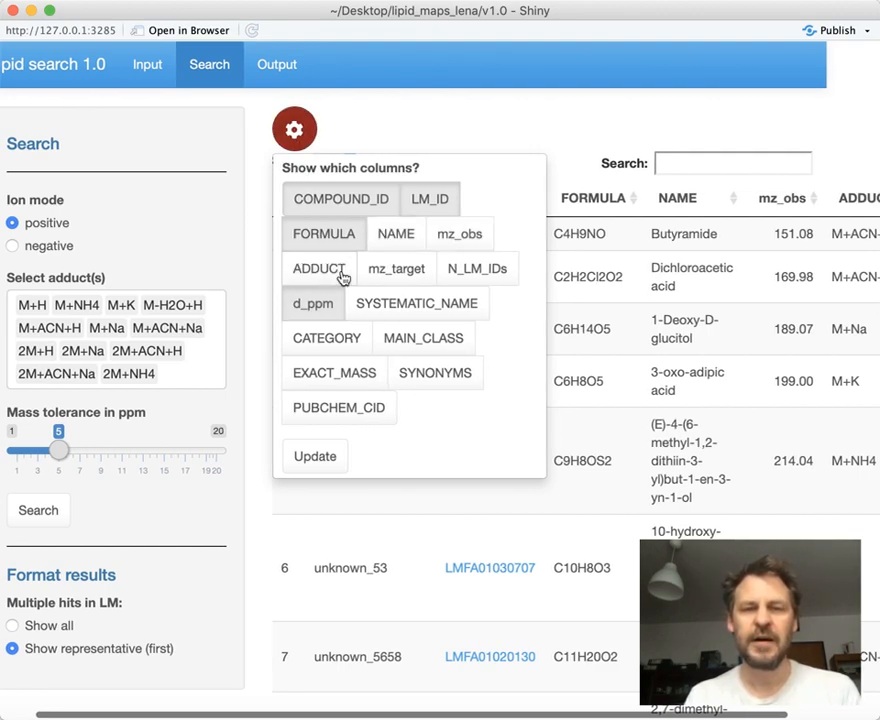
left_click(331, 469)
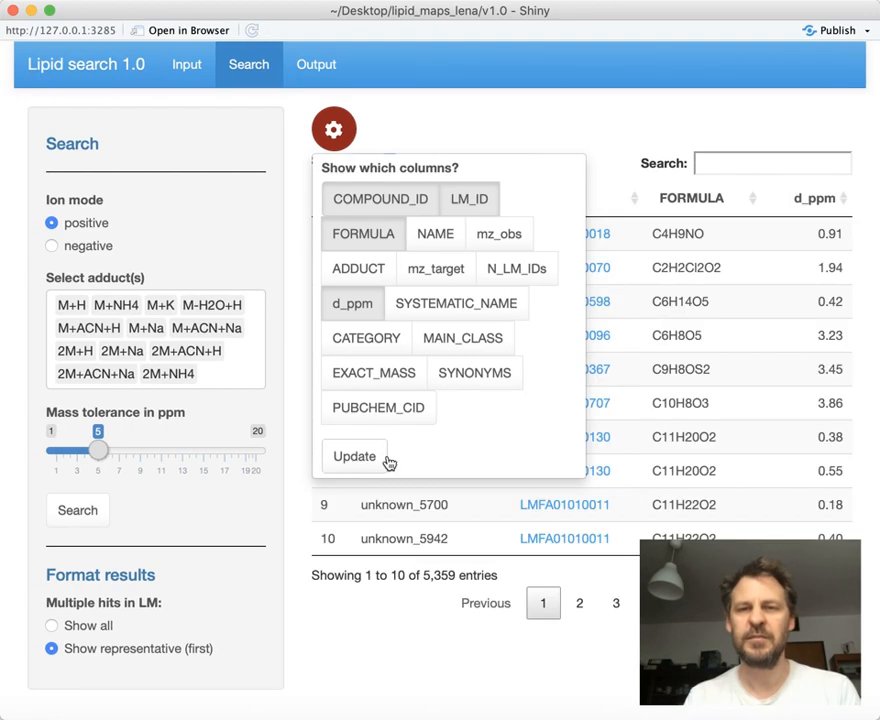
left_click(336, 140)
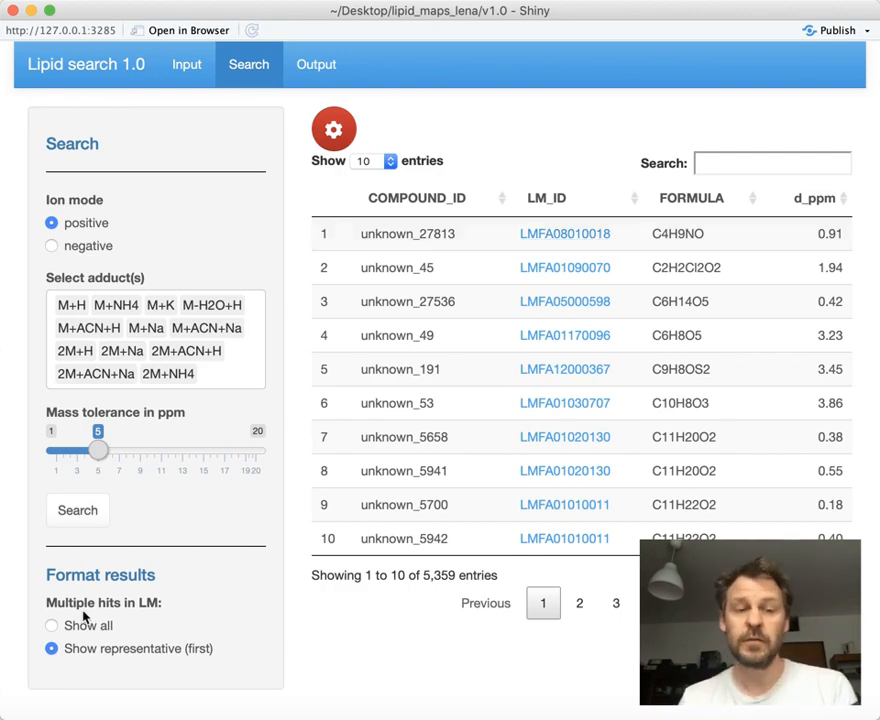
Show all multiple hits in LM instead of only the representative one, and sort the results table by COMPOUND_ID in ascending order
left_click(52, 626)
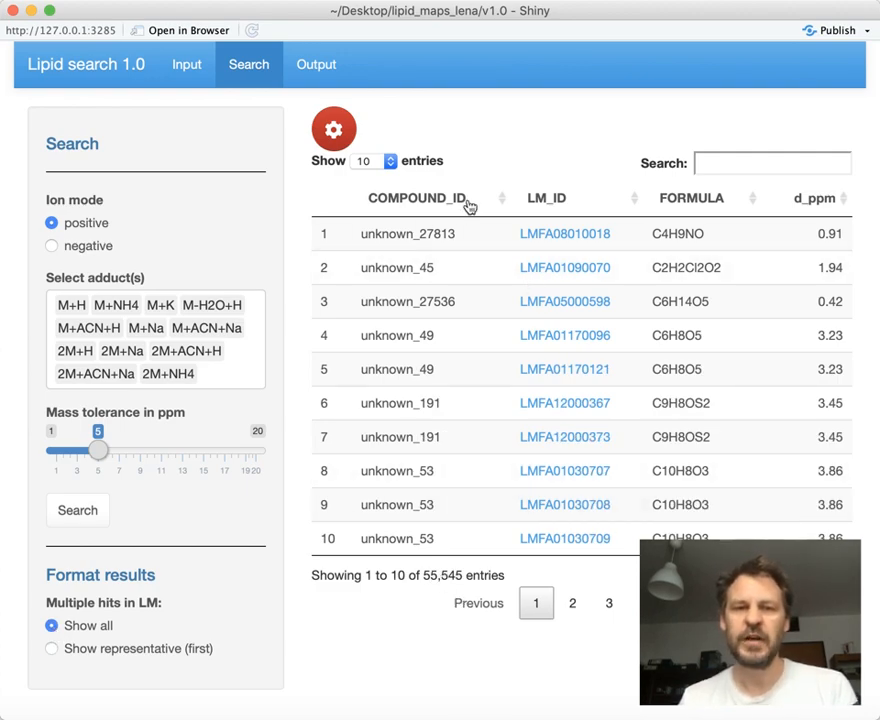
left_click(509, 206)
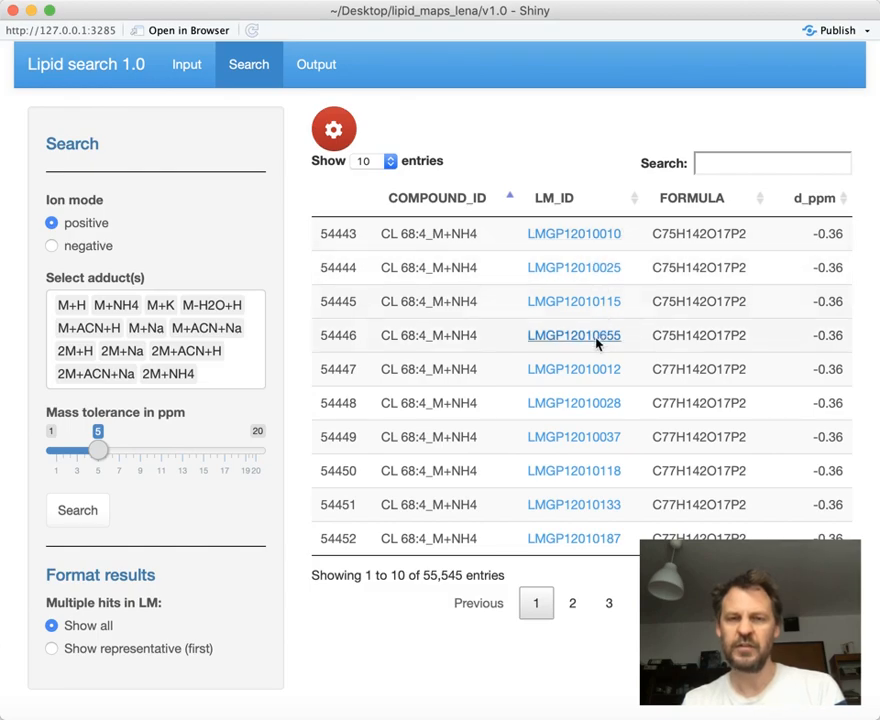
Add the NAME column to the results table and re-sort the updated table by COMPOUND_ID in ascending order
left_click(347, 135)
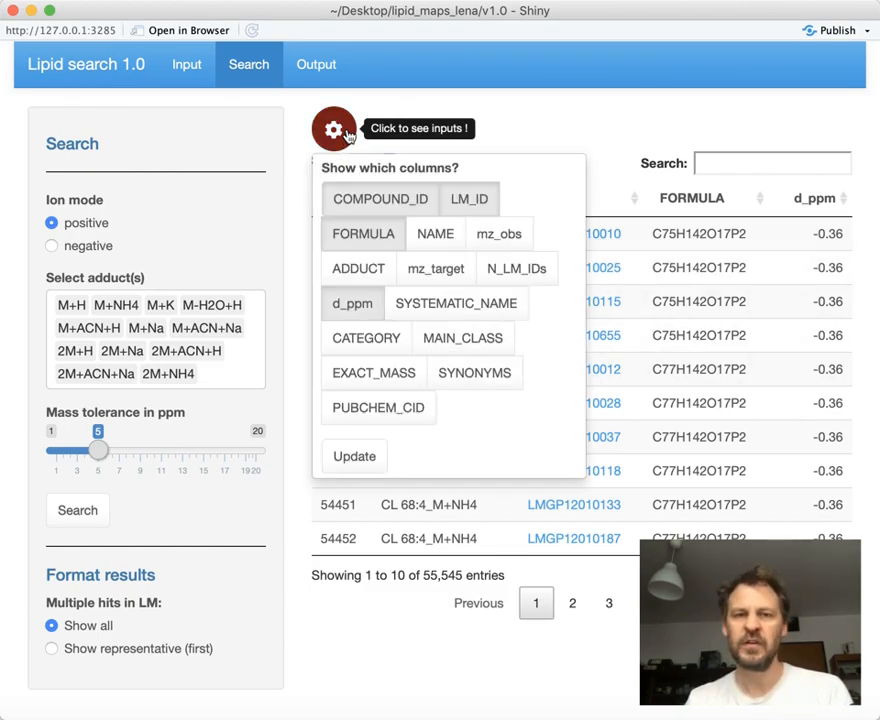
left_click(440, 236)
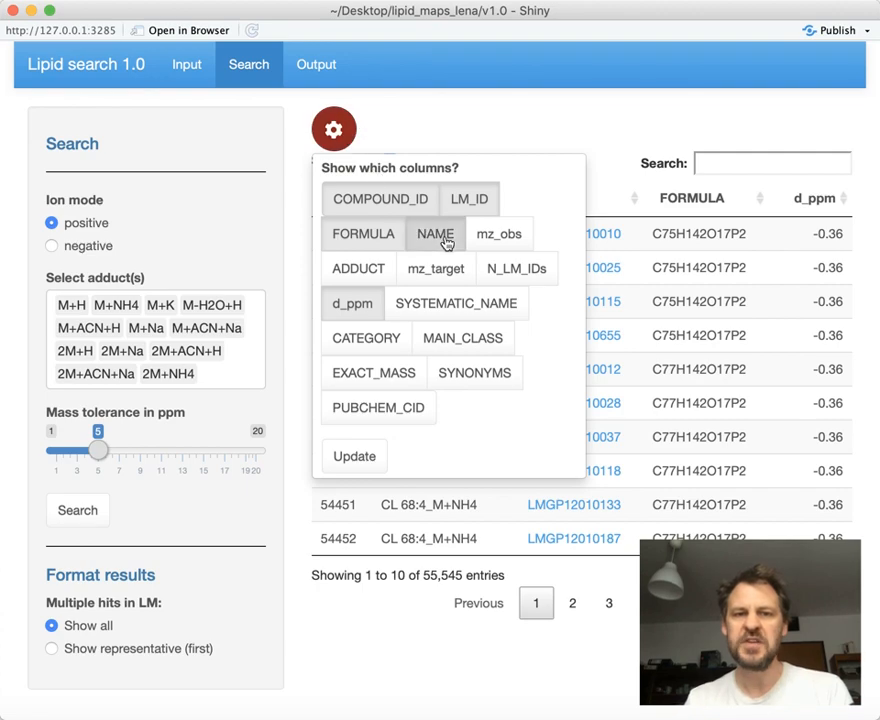
left_click(372, 467)
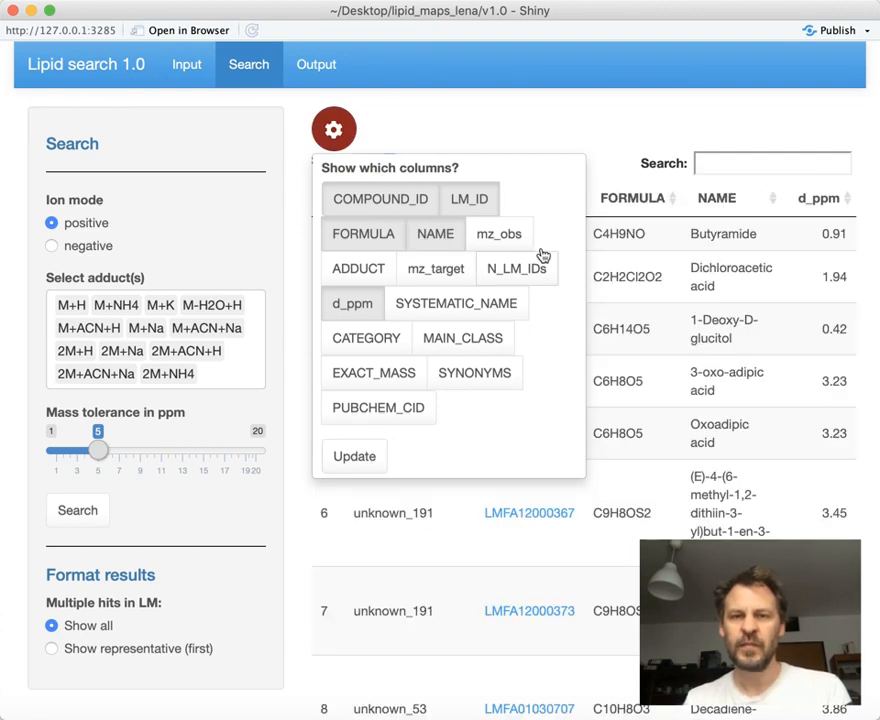
left_click(534, 104)
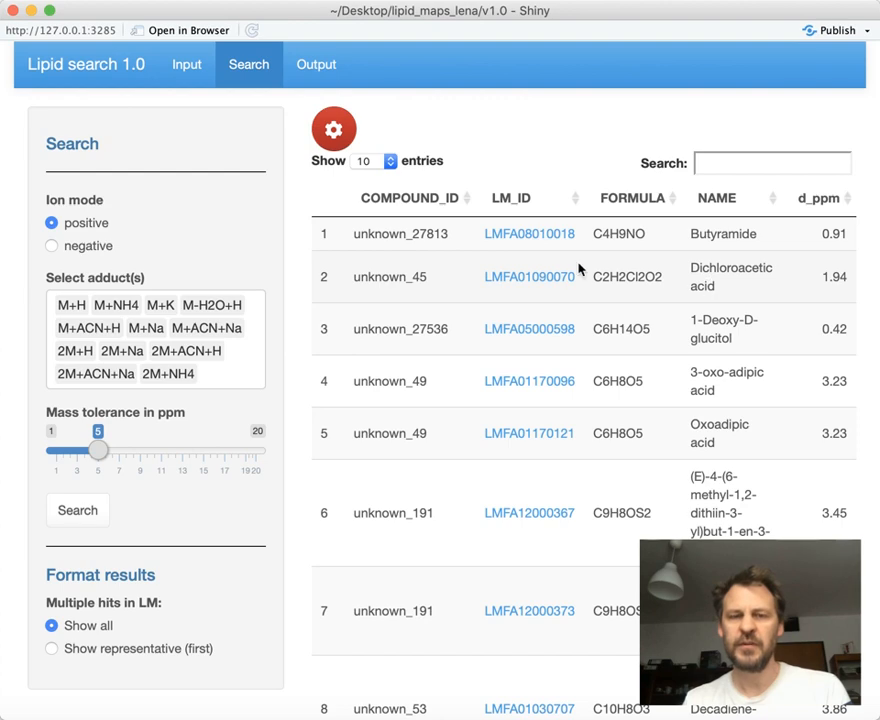
left_click(474, 205)
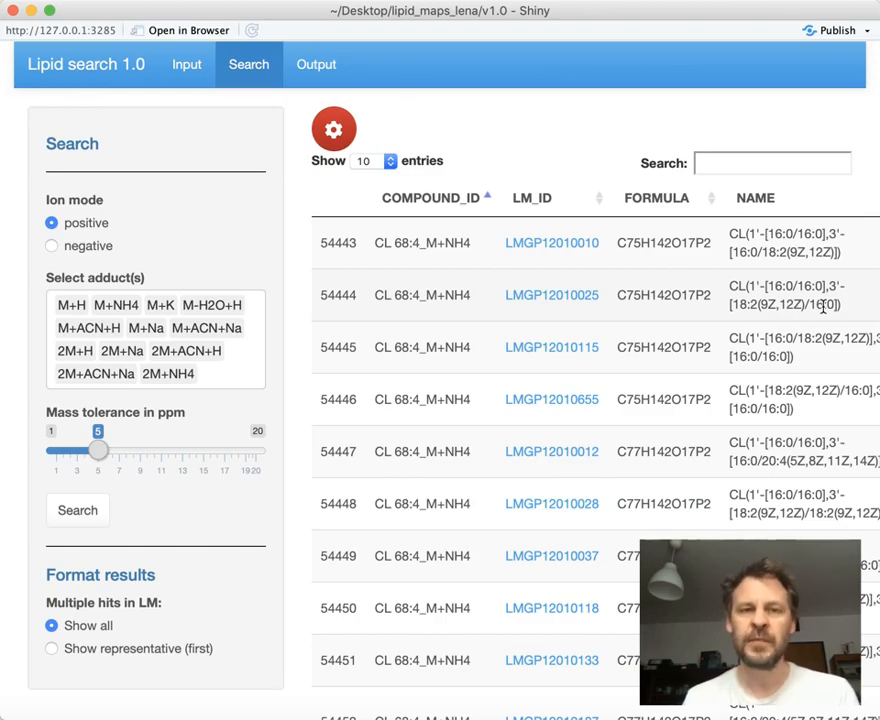
View the xlsx export option on the output page and return to the search results
left_click(330, 72)
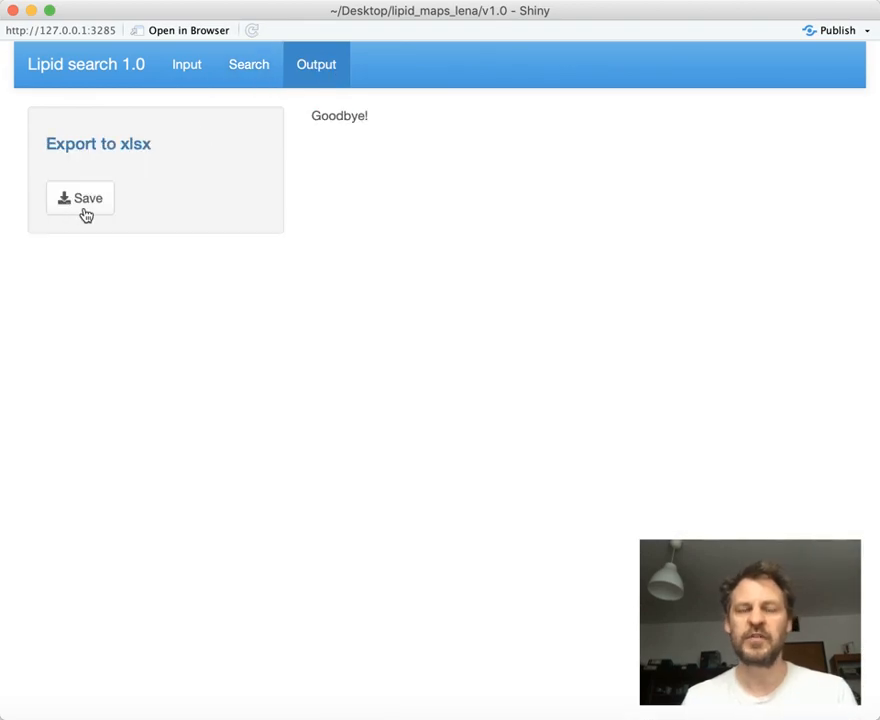
left_click(256, 66)
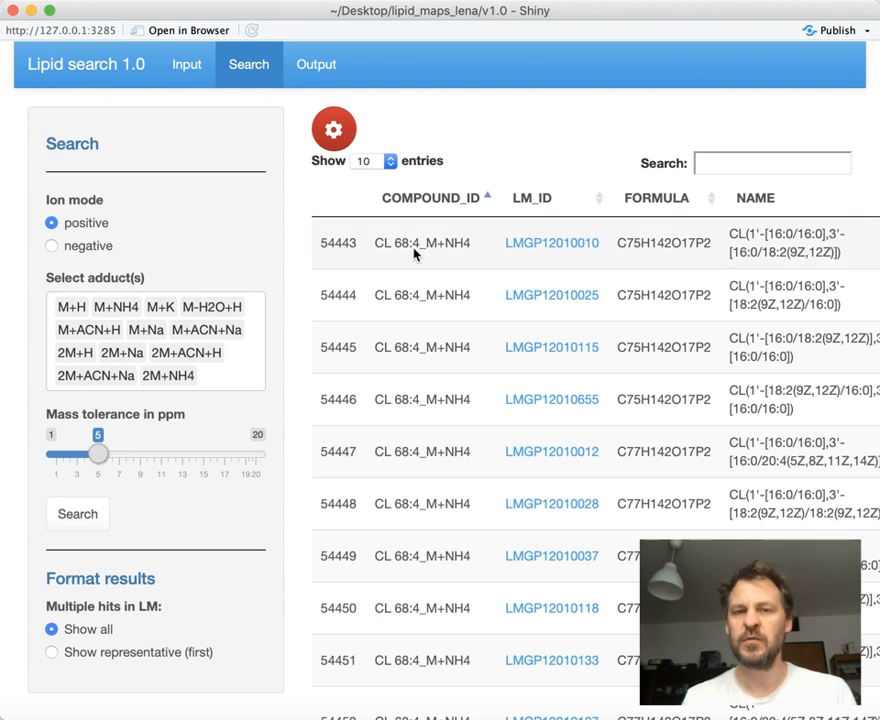